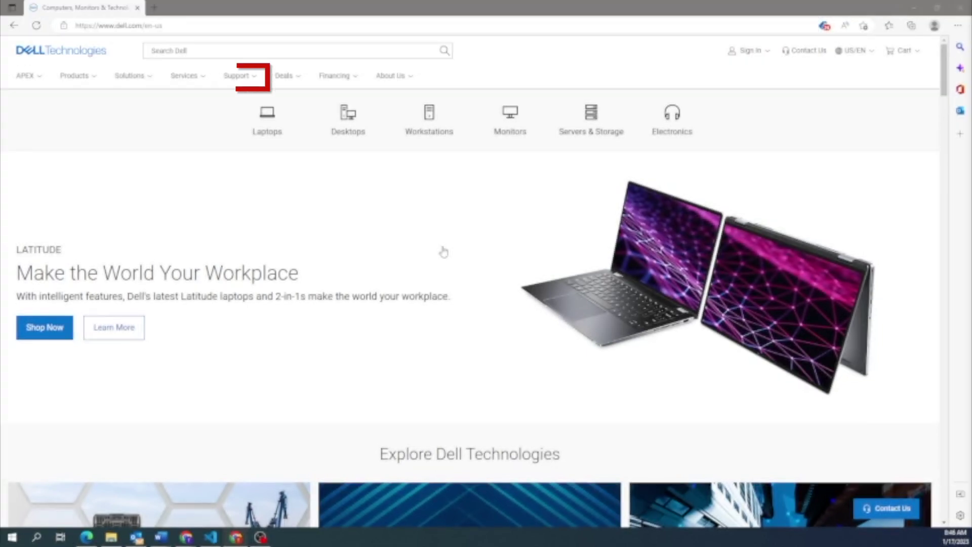
# Step: Search 'R330' from Support Home and open the PowerEdge R330 support page
pyautogui.click(239, 77)
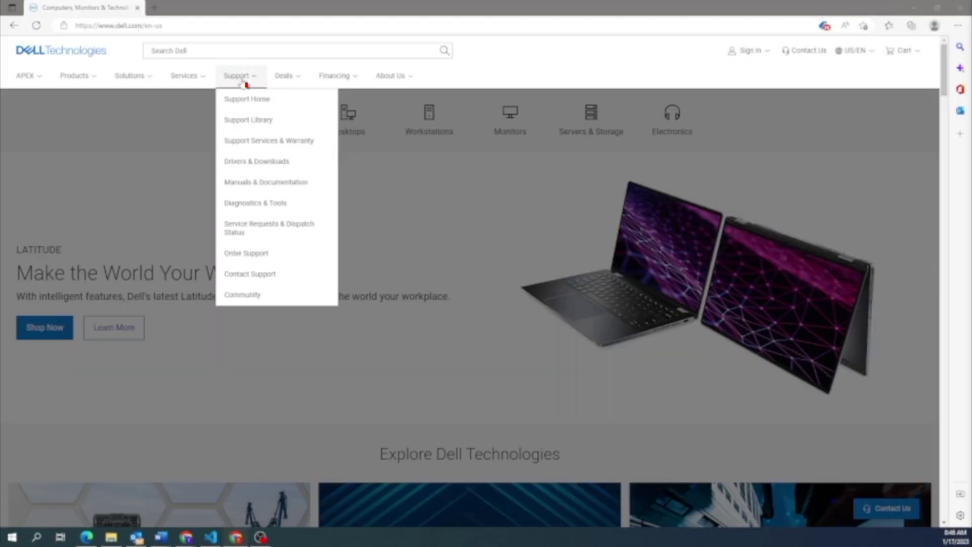
pyautogui.click(246, 98)
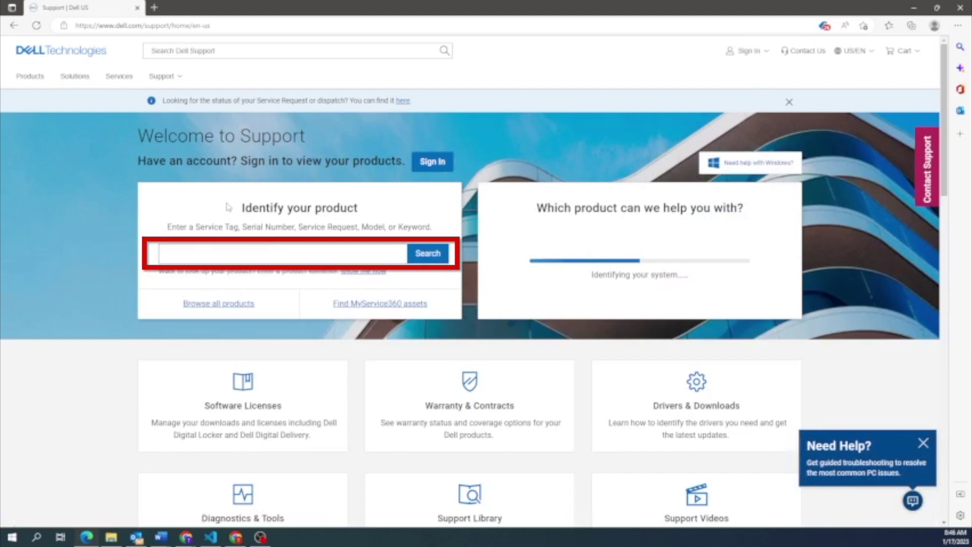
pyautogui.click(207, 249)
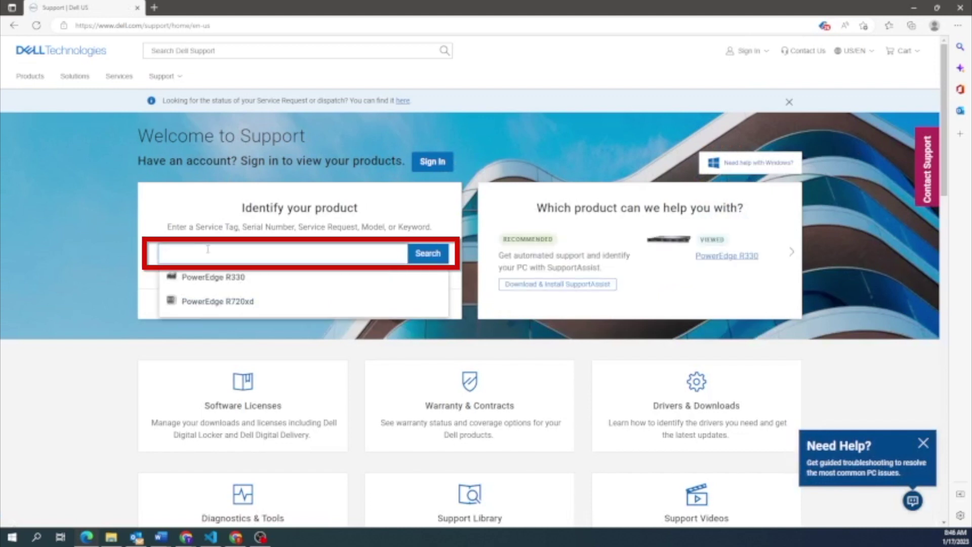
pyautogui.write('R330')
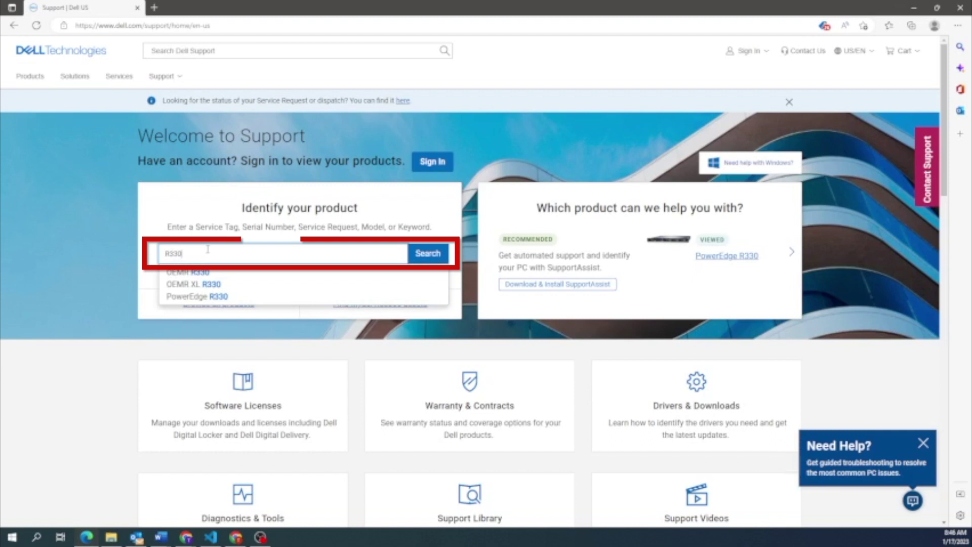
pyautogui.click(194, 297)
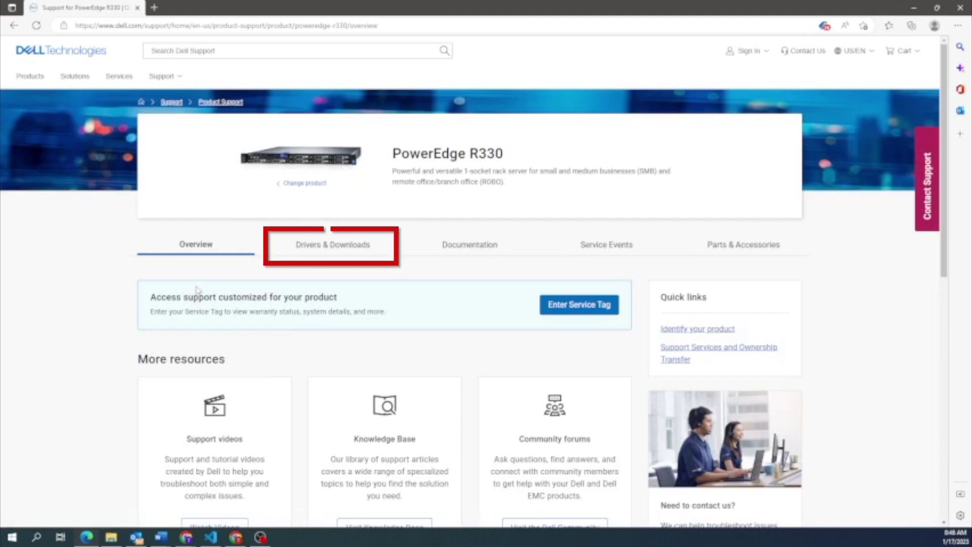
# Step: Filter the R330 Drivers & Downloads list to the BIOS category, leaving BIOS Version 2.16.0
pyautogui.click(322, 243)
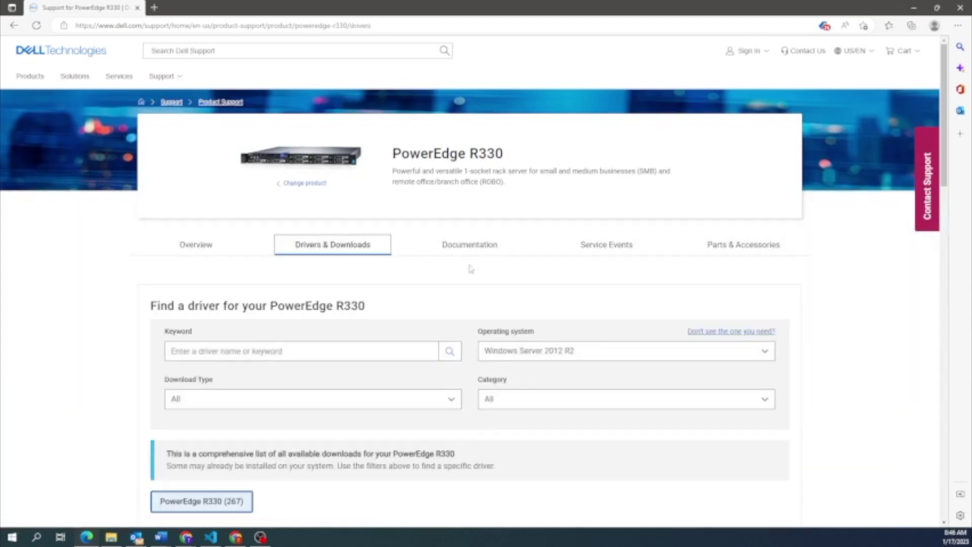
pyautogui.scroll(-5, 512, 278)
pyautogui.scroll(3, 522, 282)
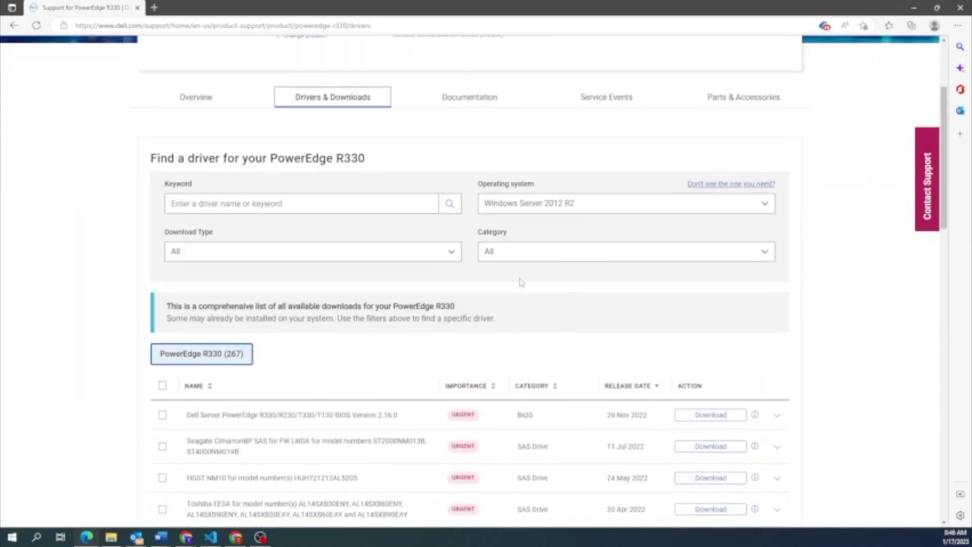
pyautogui.click(560, 260)
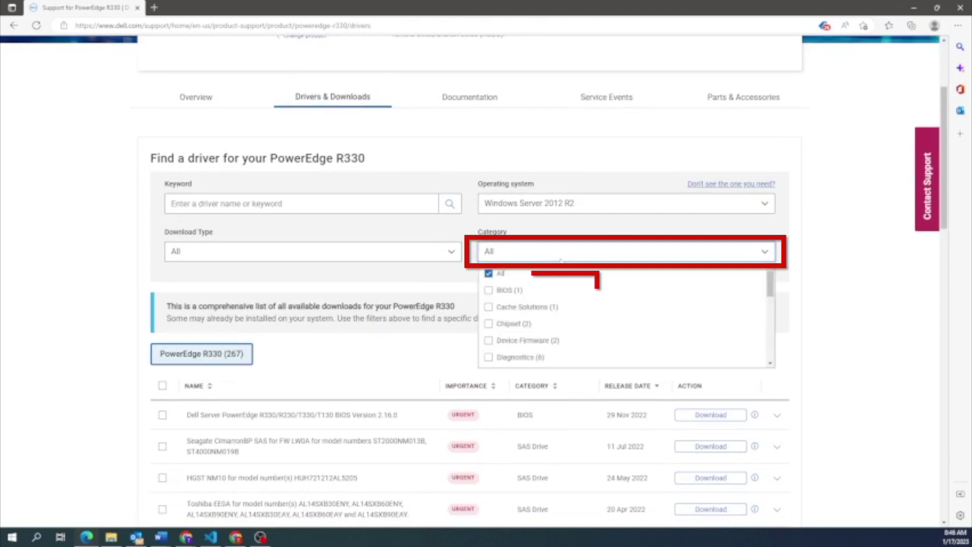
pyautogui.click(509, 292)
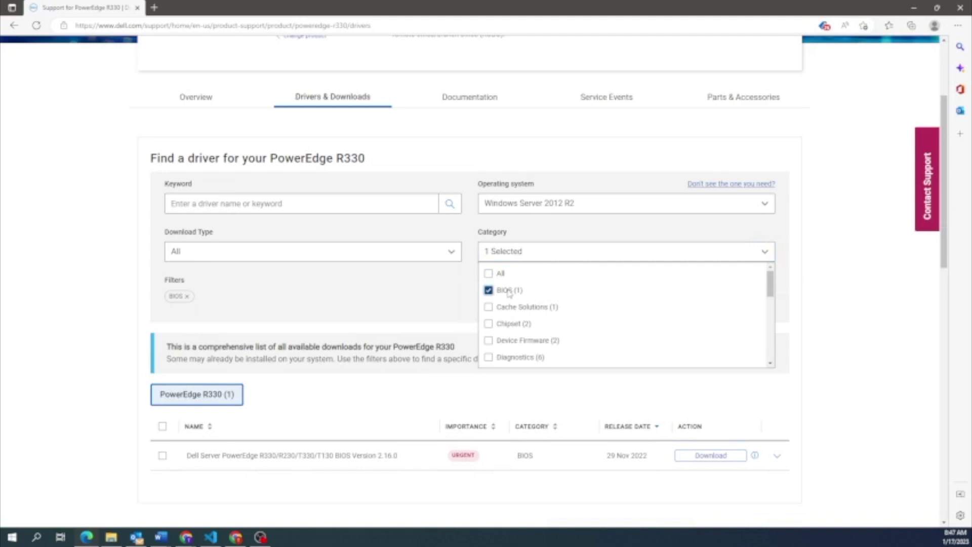
pyautogui.scroll(-2, 509, 293)
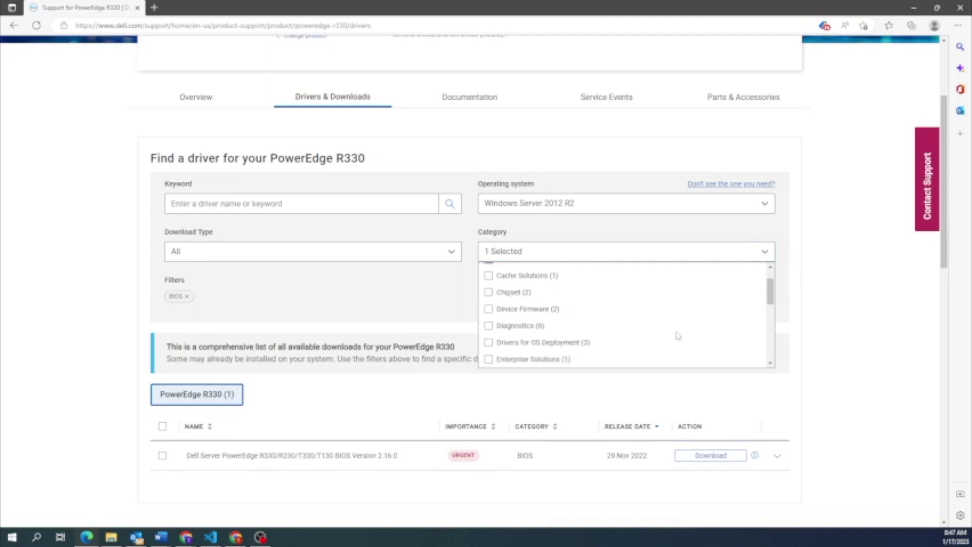
pyautogui.click(832, 377)
pyautogui.scroll(-3, 863, 385)
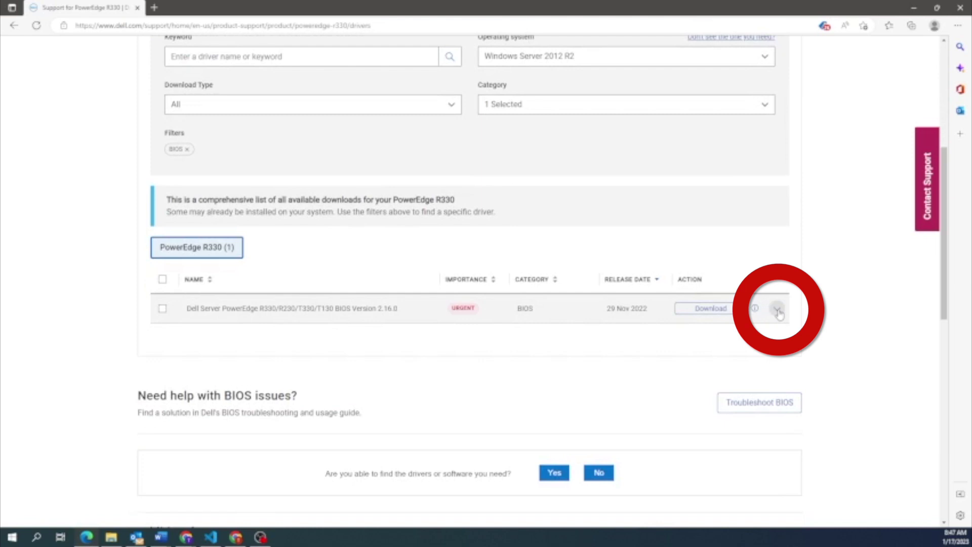
# Step: Download R330-021600.efi (6.21 MB) from the BIOS 2.16.0 entry's Other formats list
pyautogui.click(777, 310)
pyautogui.scroll(-3, 778, 312)
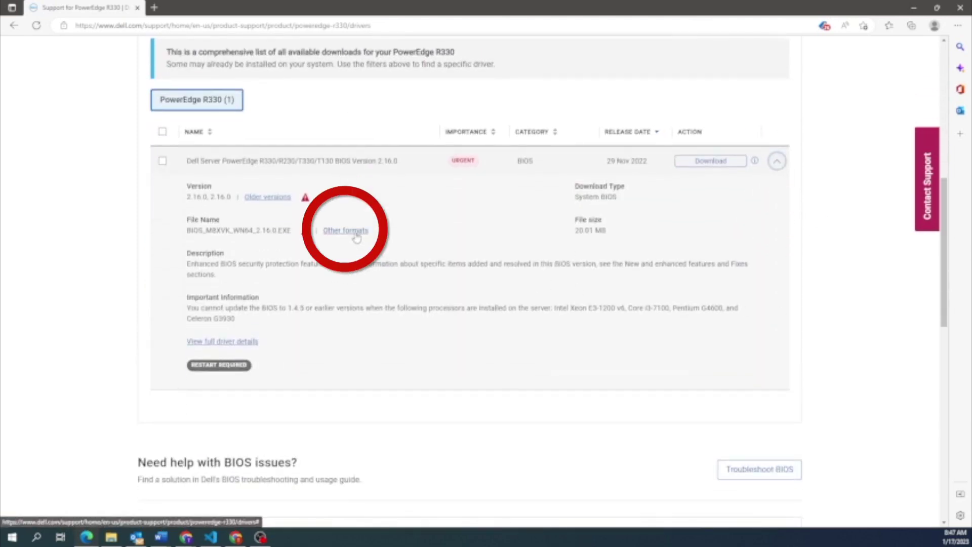
pyautogui.click(356, 234)
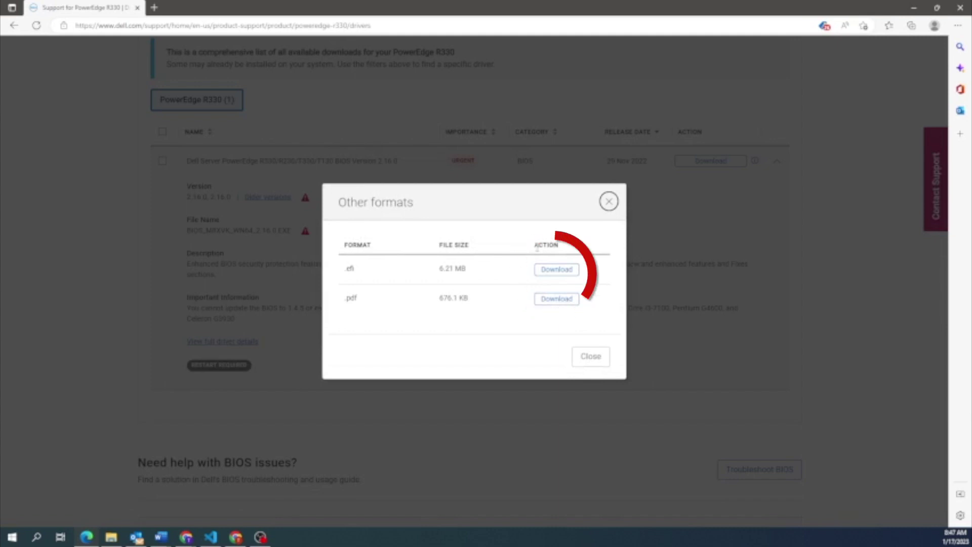
pyautogui.click(551, 271)
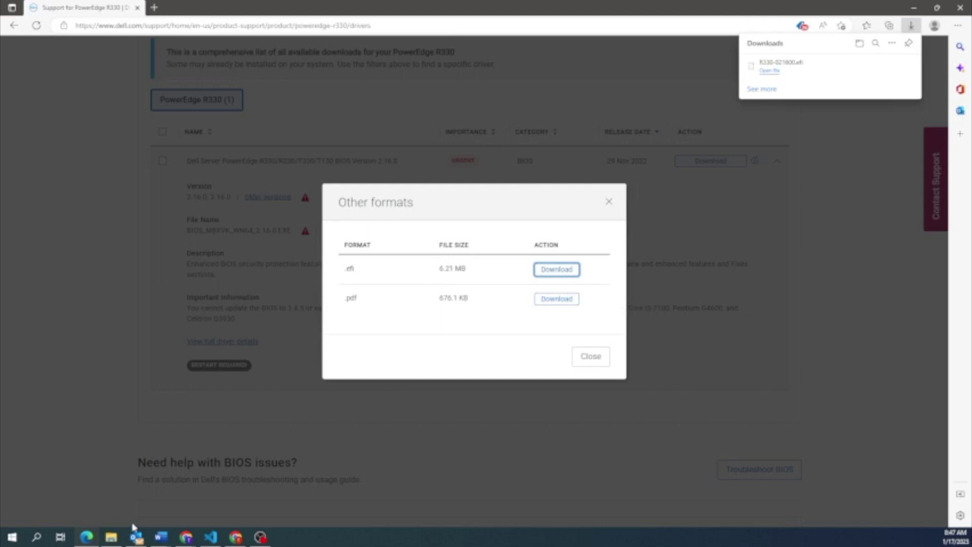
# Step: Copy R330-021600.efi from Downloads onto the HEADNODE (D:) drive
pyautogui.click(110, 536)
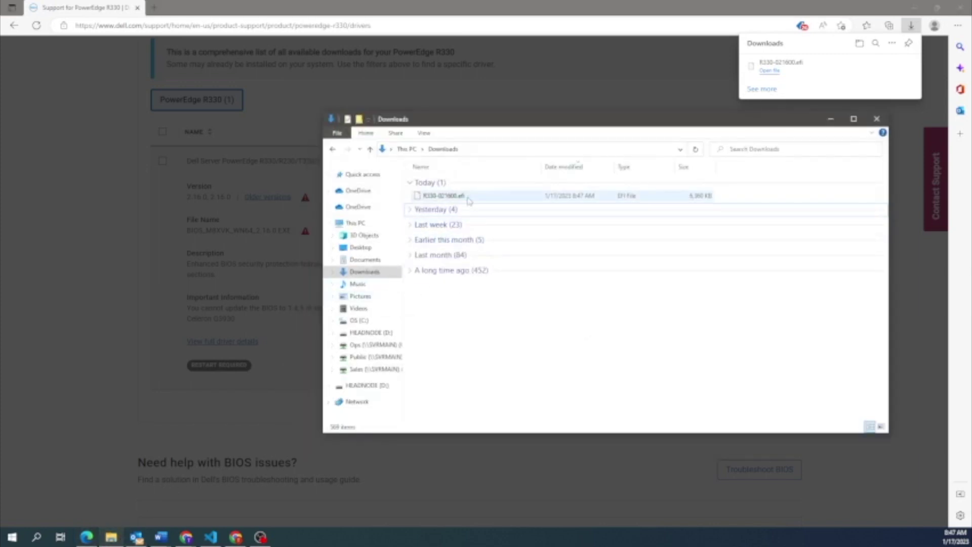
pyautogui.moveTo(469, 201); pyautogui.dragTo(386, 391)
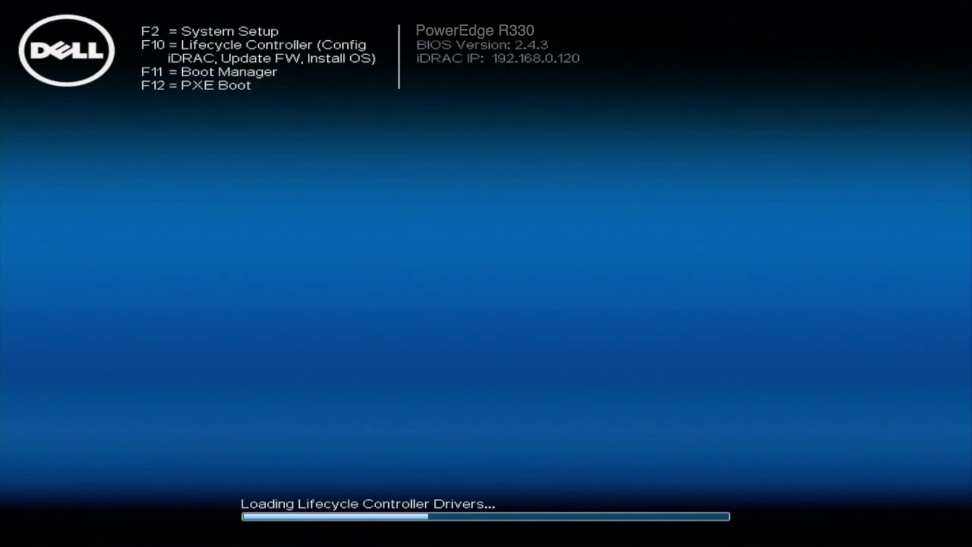
# Step: Enter the Boot Manager with F11 at startup and open System Utilities
pyautogui.press('F11')
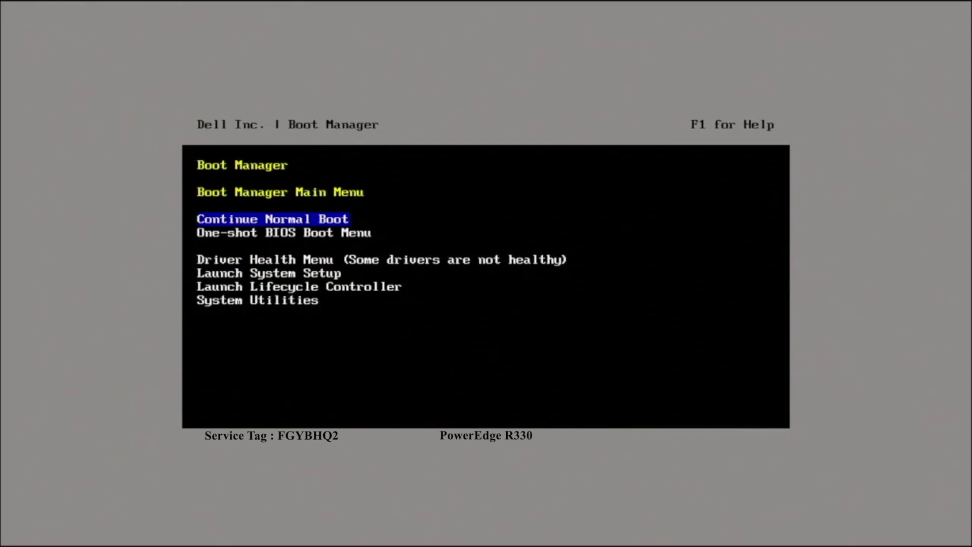
pyautogui.press('Down')
pyautogui.press('Down')
pyautogui.press('Down')
pyautogui.press('Down')
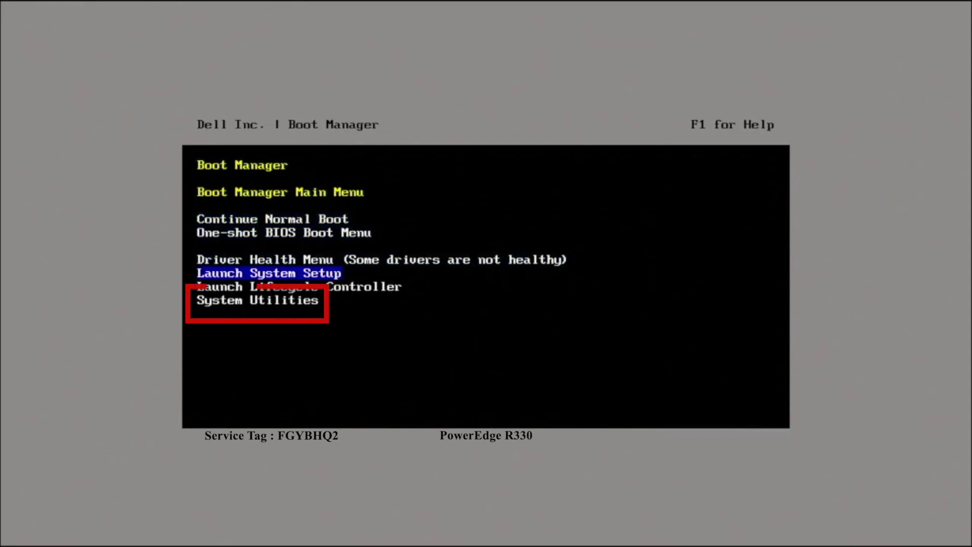
pyautogui.press('Down')
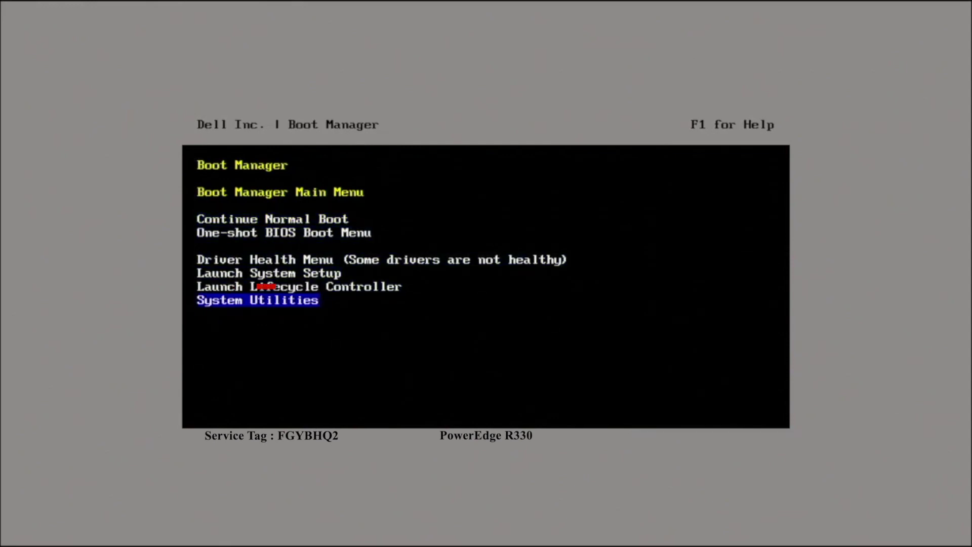
pyautogui.press('Return')
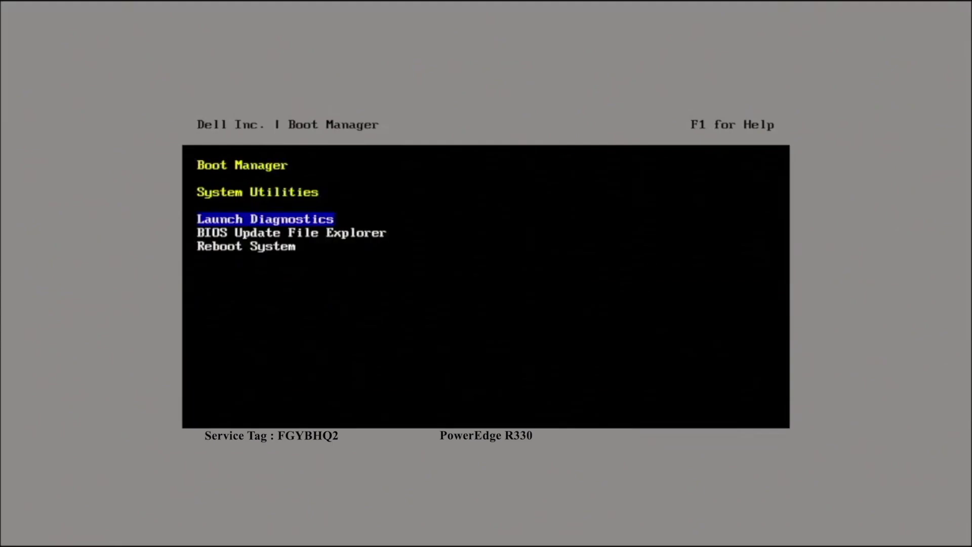
# Step: In BIOS Update File Explorer, open the front USB disk and highlight R330-021600.efi
pyautogui.press('Down')
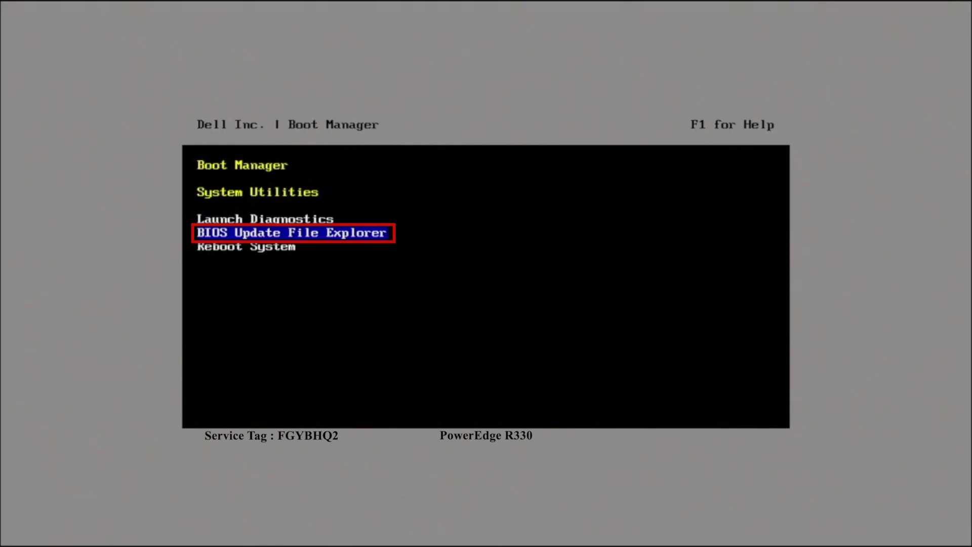
pyautogui.press('Return')
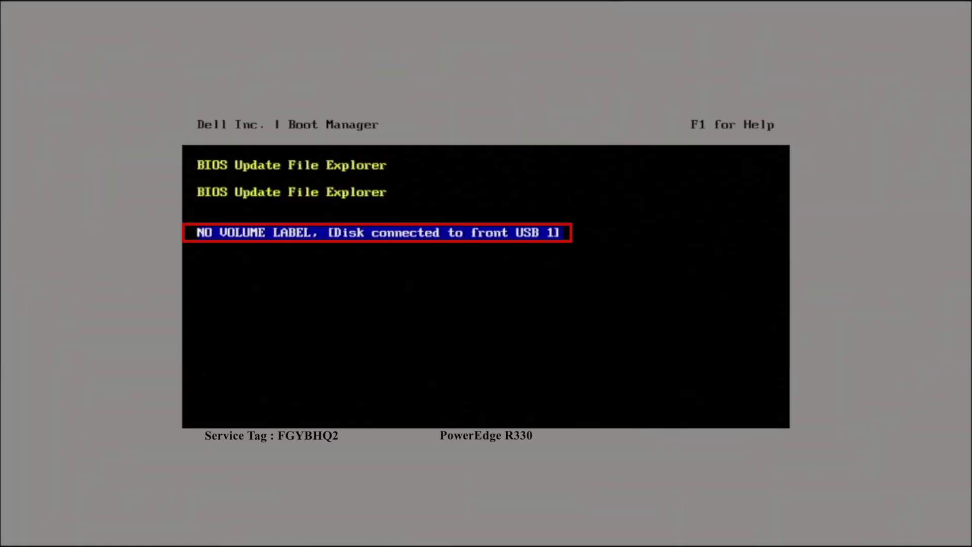
pyautogui.press('Return')
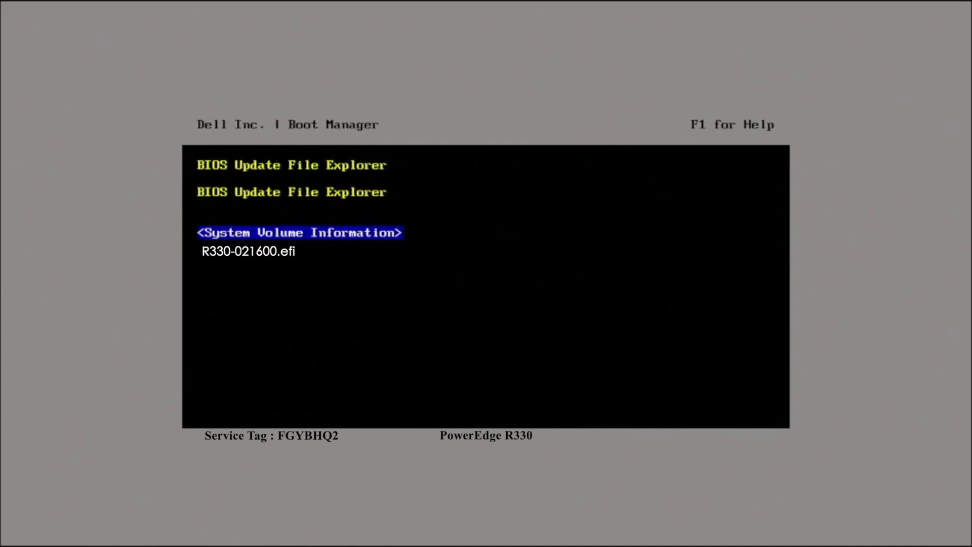
pyautogui.press('Down')
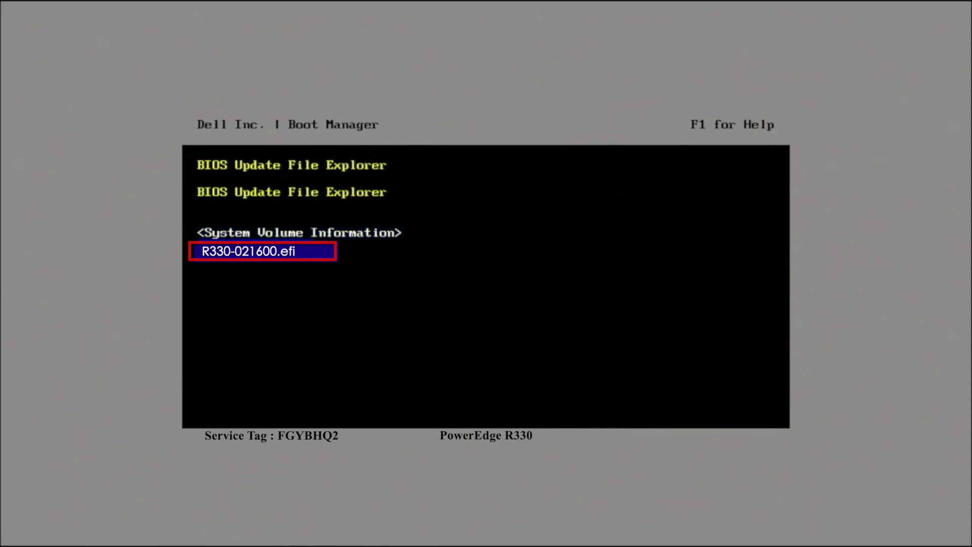
# Step: Launch R330-021600.efi and let the BIOS flash run until the server reboots
pyautogui.press('Return')
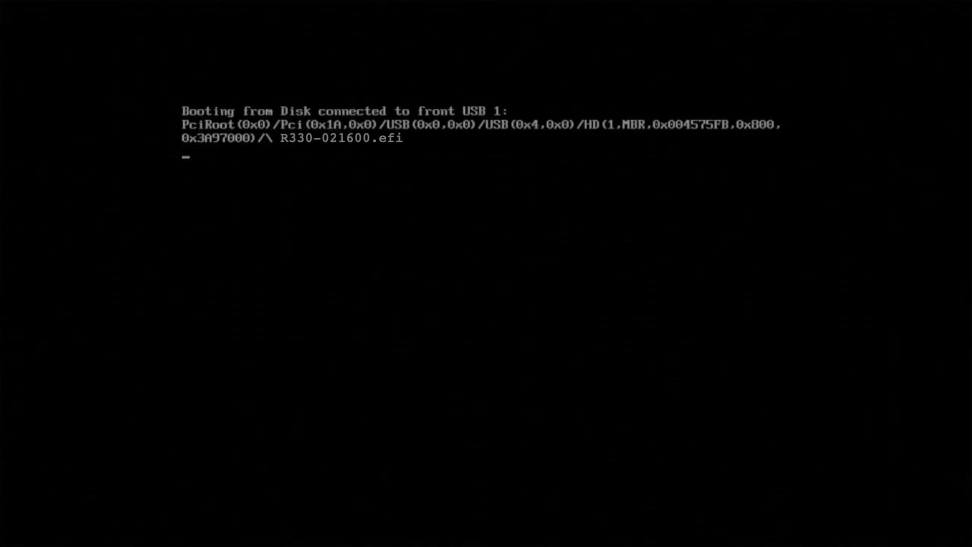